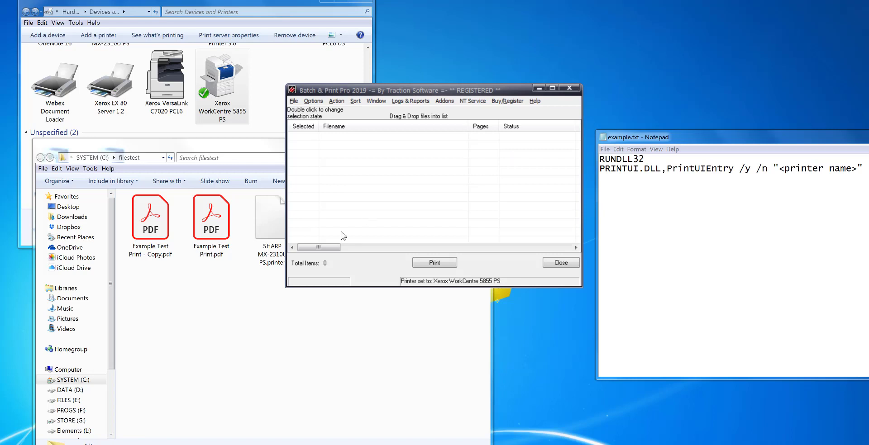
Add Example Test Print.pdf from the filestest folder to the batch list and print it
click(216, 285)
drag(212, 224, 519, 212)
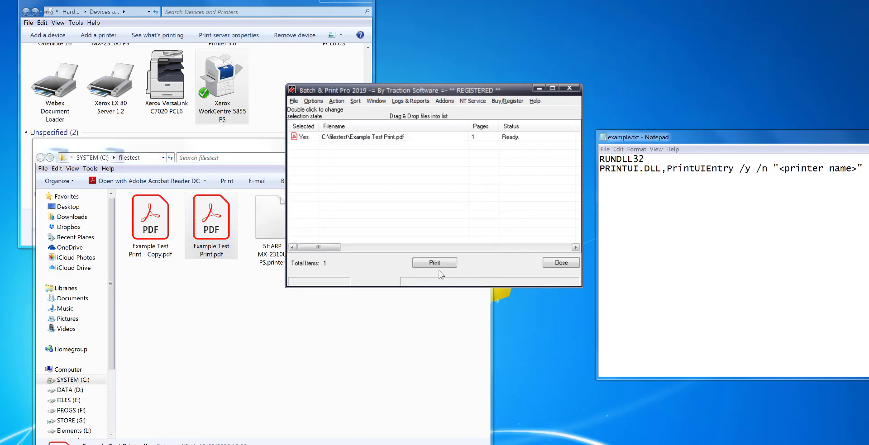
click(434, 262)
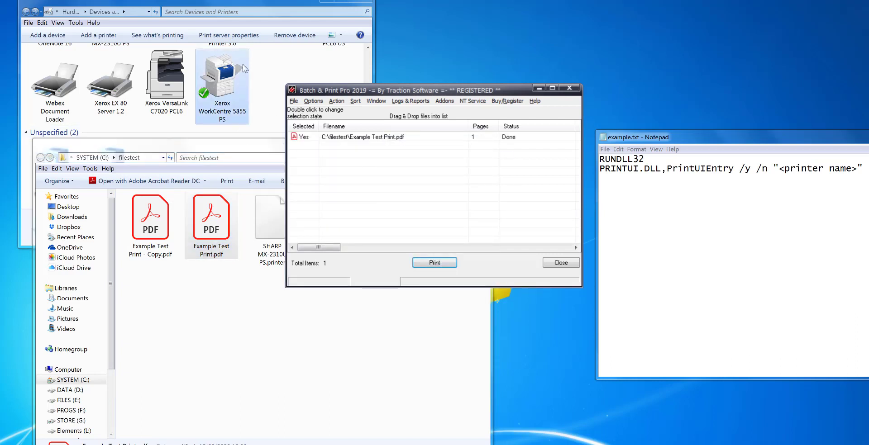
Remove Example Test Print.pdf from the batch list and return to the filestest folder
click(294, 101)
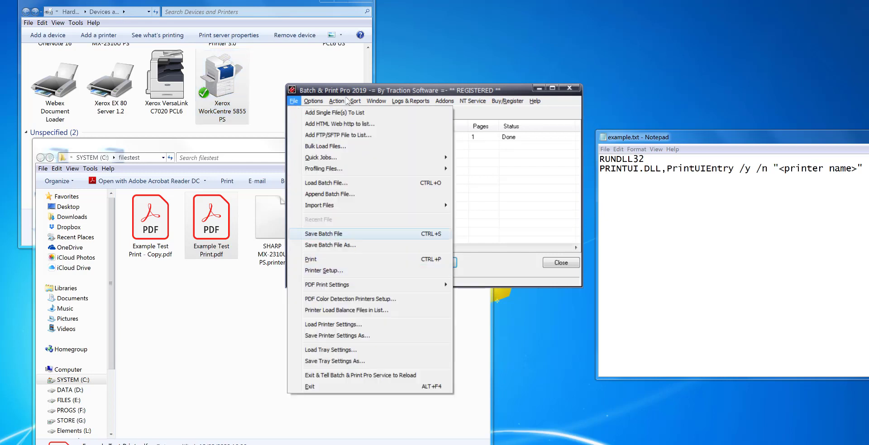
click(376, 93)
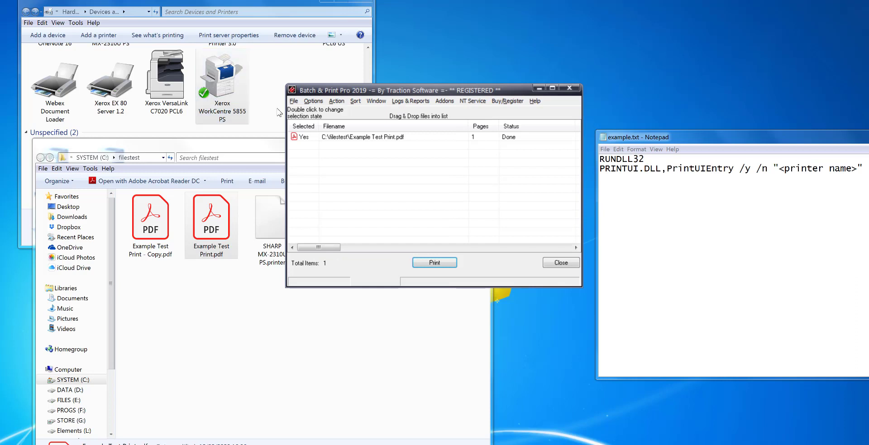
click(358, 137)
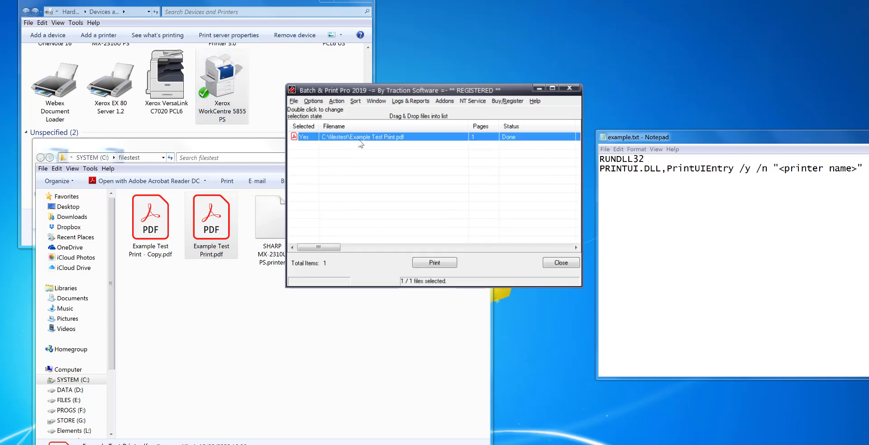
click(271, 291)
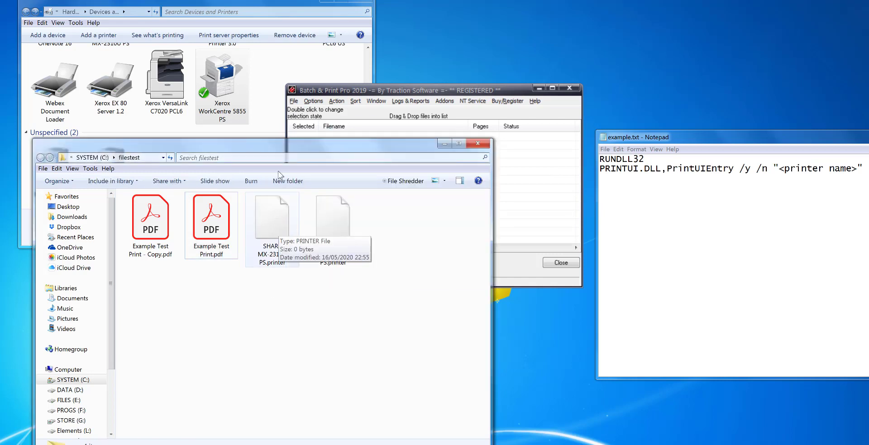
Add SHARP MX-2310U PS.printer to the batch list and arrange the folder and batch windows side by side
click(232, 10)
click(292, 294)
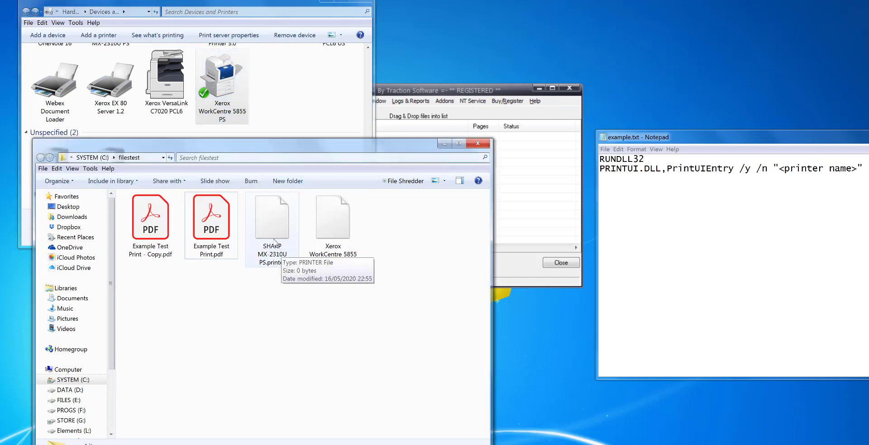
drag(285, 269, 533, 196)
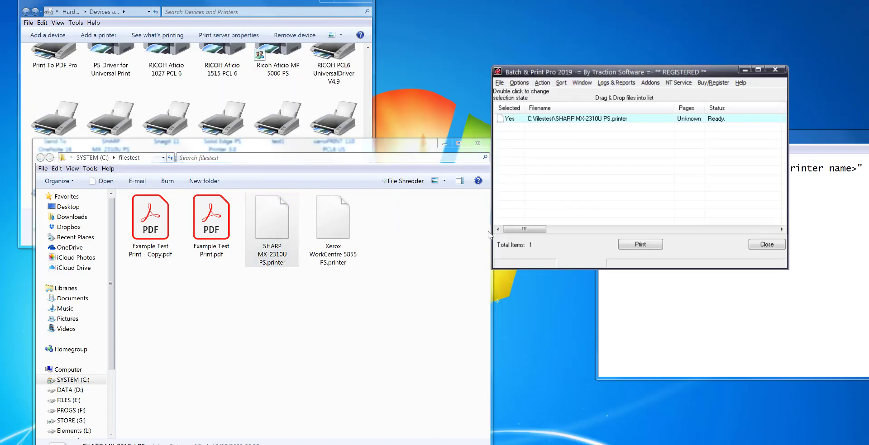
drag(490, 295, 401, 295)
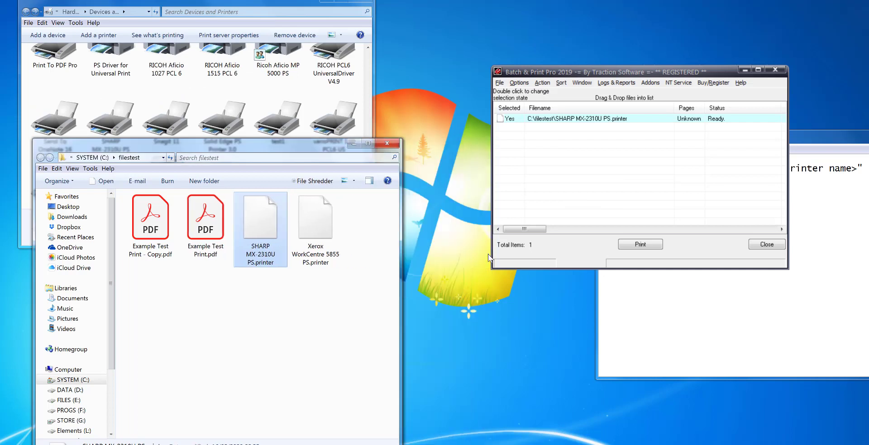
click(468, 308)
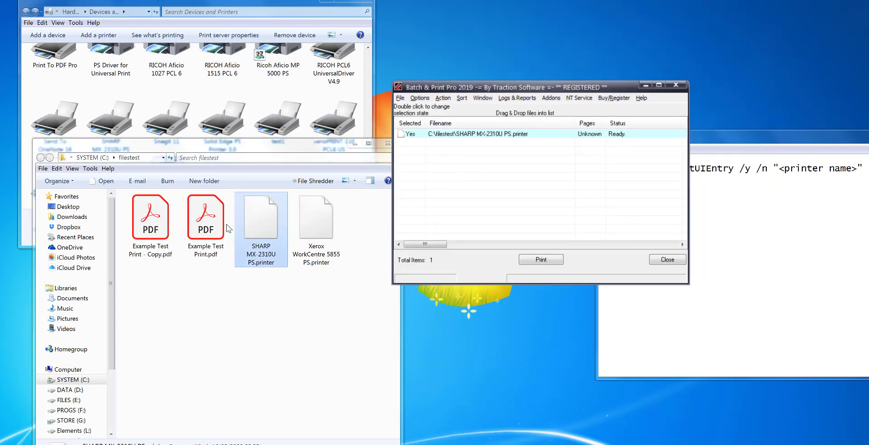
Add Example Test Print.pdf and Xerox WorkCentre 5855 PS.printer below the SHARP entry and print the list
drag(202, 228, 498, 190)
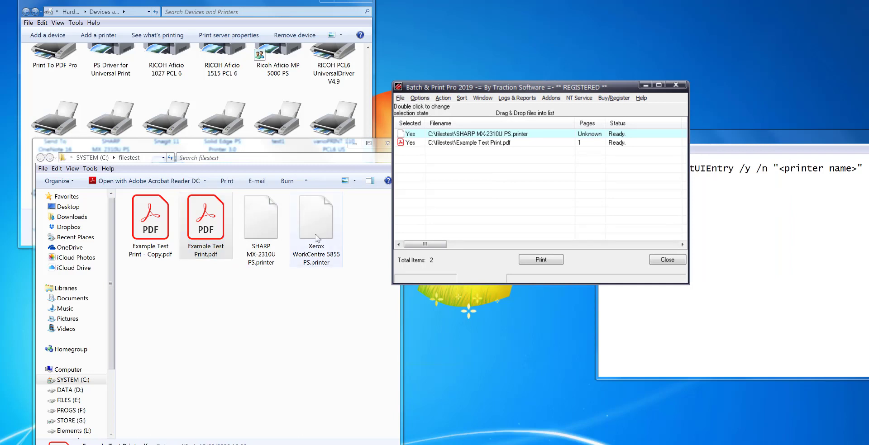
drag(316, 234, 555, 212)
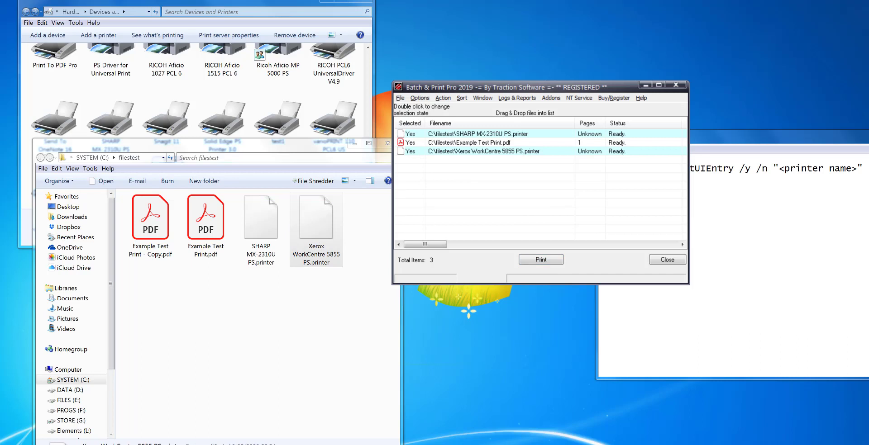
click(551, 261)
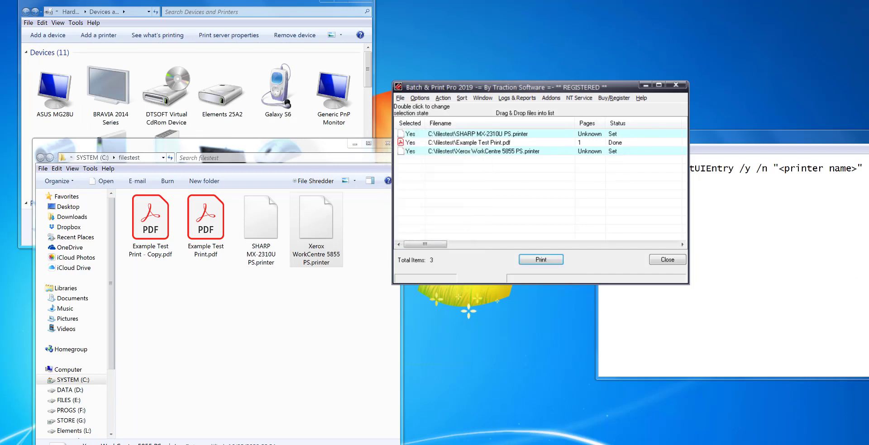
Check the default printer in Devices and Printers and cancel the Example Test Print.pdf job in the SHARP MX-2310U PS queue
click(297, 10)
drag(366, 72, 365, 181)
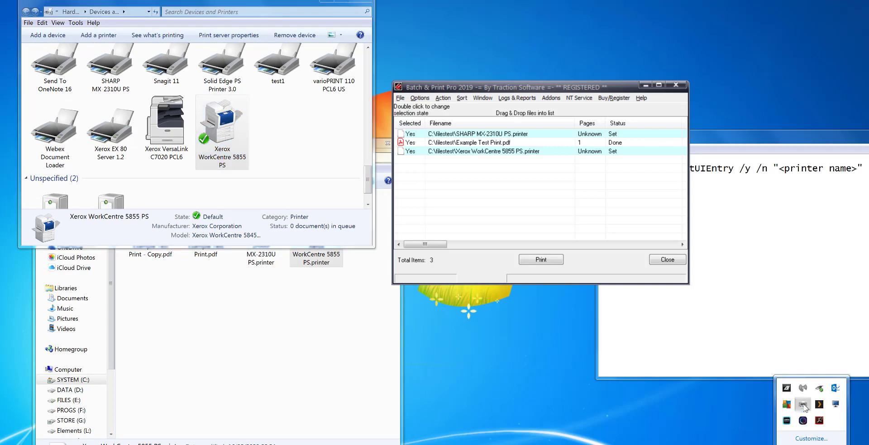
double_click(803, 404)
drag(186, 109, 573, 200)
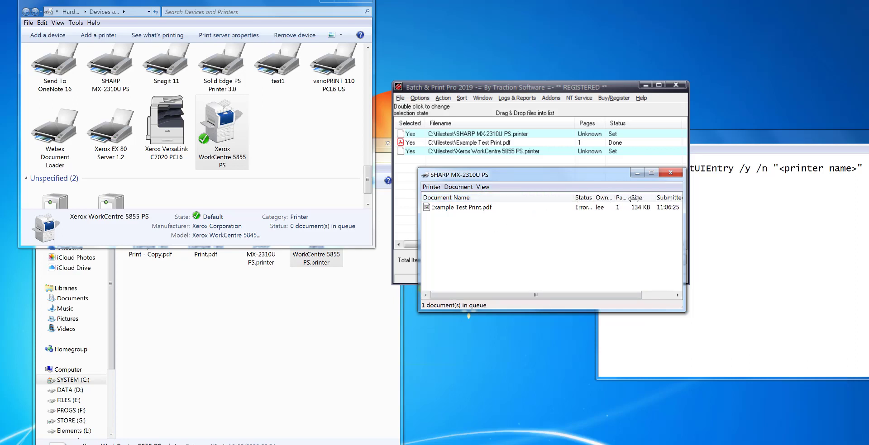
click(471, 208)
key(Delete)
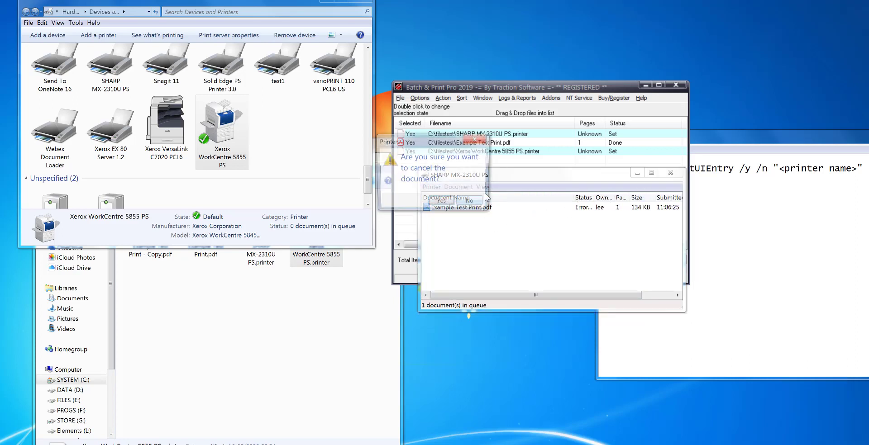
click(441, 203)
click(671, 172)
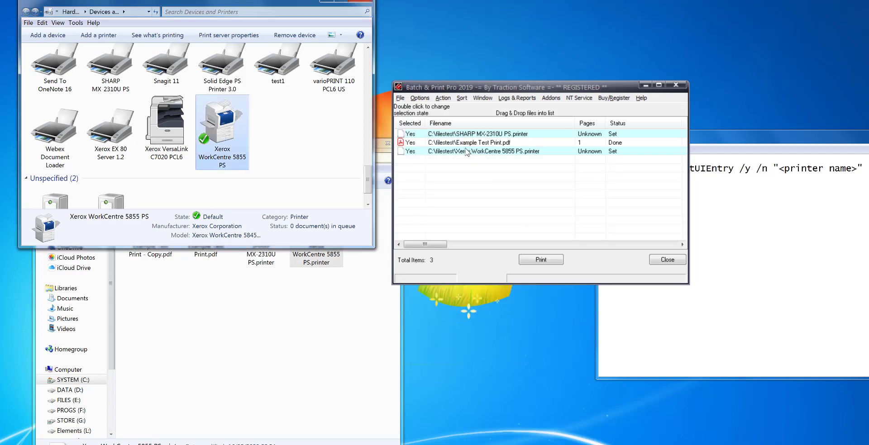
Remove Xerox WorkCentre 5855 PS.printer from the batch list
click(474, 153)
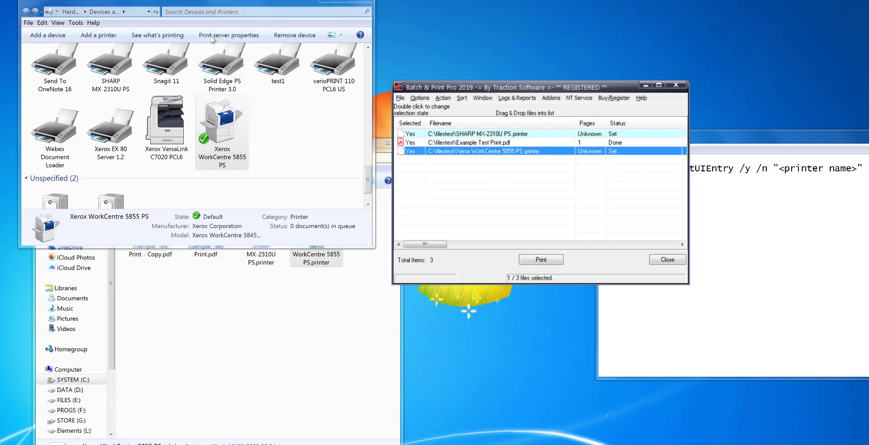
key(Delete)
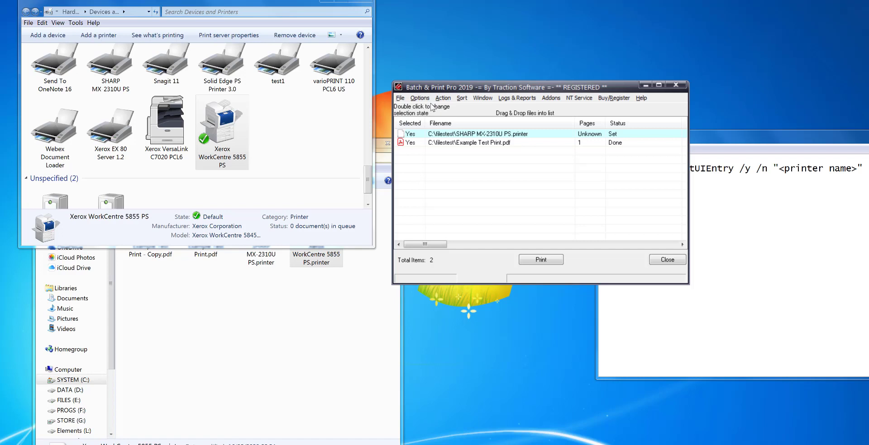
In the directory monitor's script settings, set the file to run after print files to RUNDLL32, copied from example.txt
click(423, 100)
key(Down)
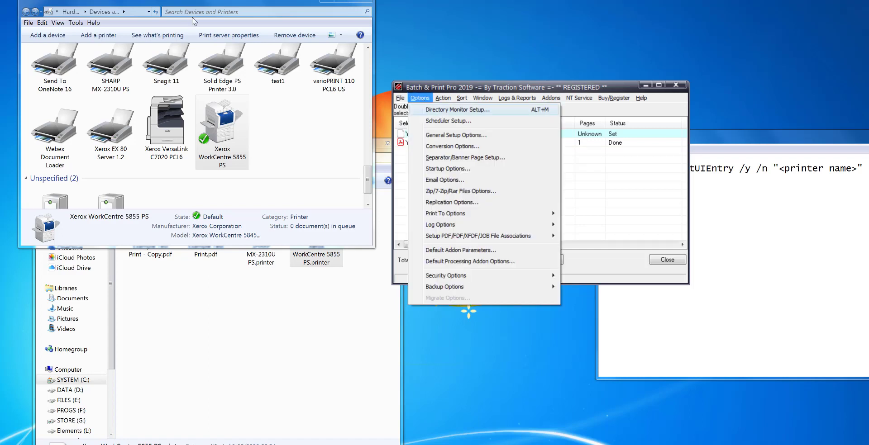
key(Return)
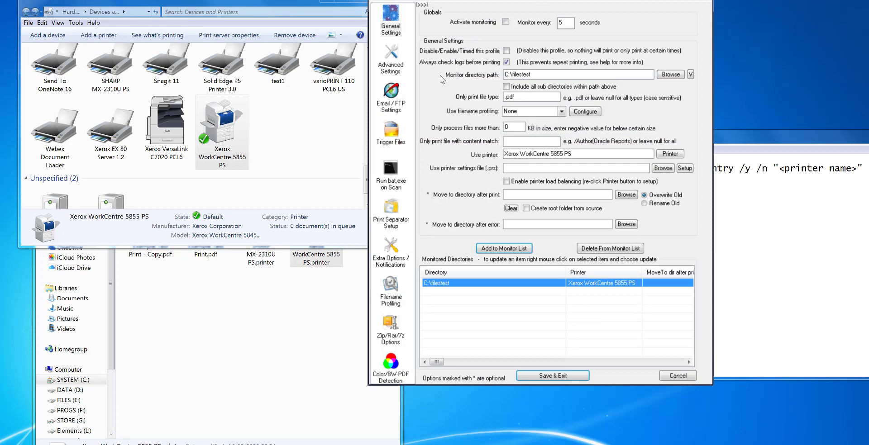
click(393, 171)
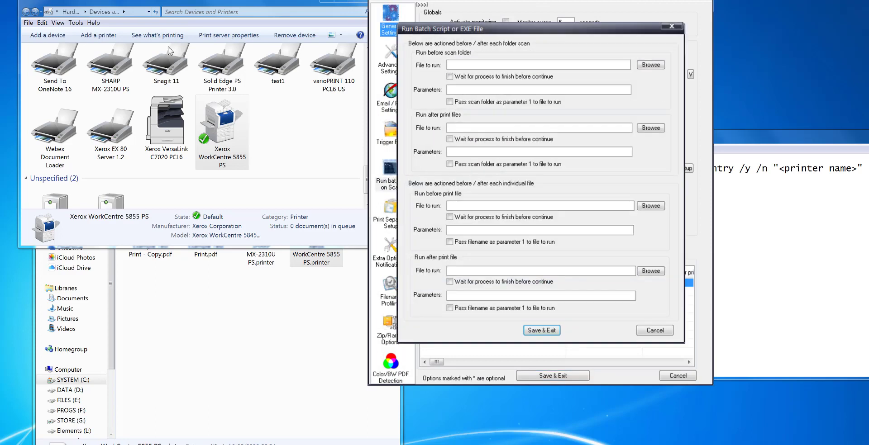
click(807, 215)
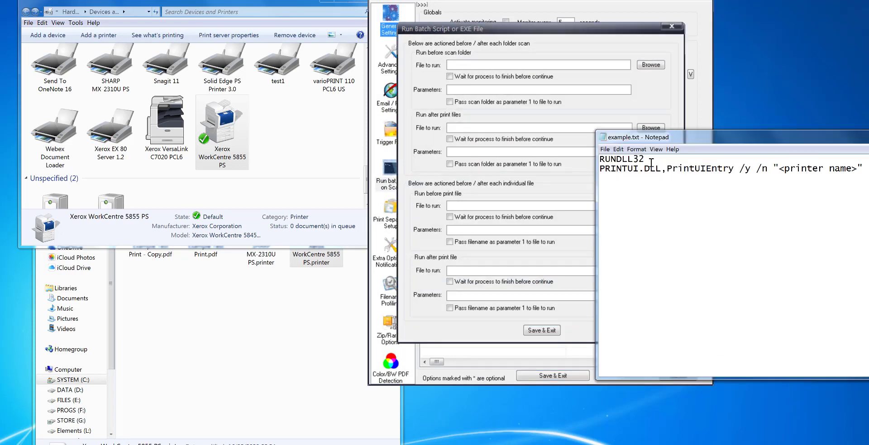
drag(648, 161, 615, 163)
key(ctrl+c)
click(471, 129)
key(ctrl+v)
Set the after-print parameters to PRINTUI.DLL,PrintUIEntry /y /n "<printer name>" and enable waiting for the process to finish
drag(862, 169, 599, 169)
click(477, 149)
text(PRINTUI.DLL,PrintUIEntry /y /n "<printer name>")
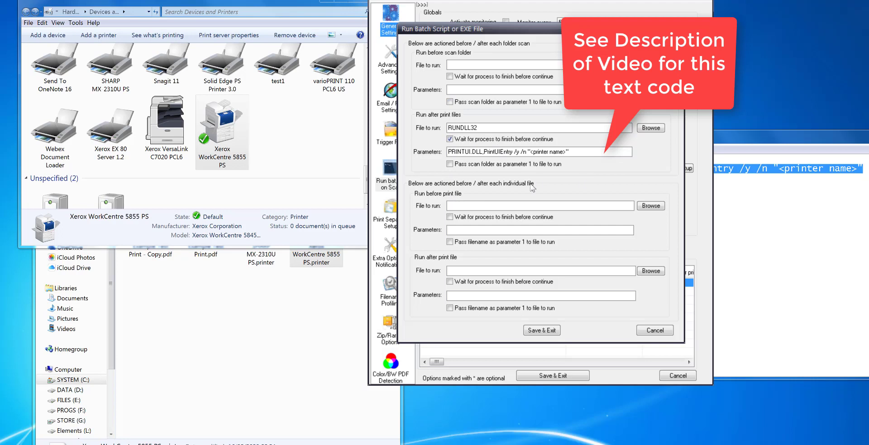
Replace the <printer name> placeholder with Xerox EX 80 Server 1.2, copied from that printer's properties, and save the script settings
click(295, 151)
scroll(370, 170, down, 1)
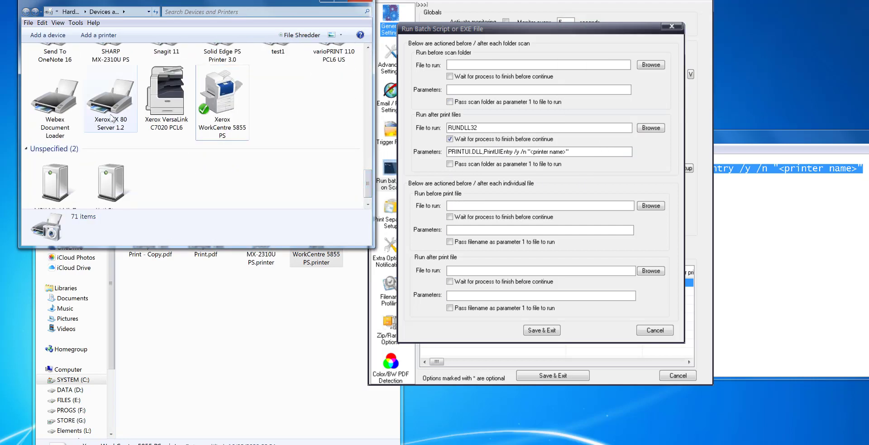
right_click(113, 119)
click(141, 188)
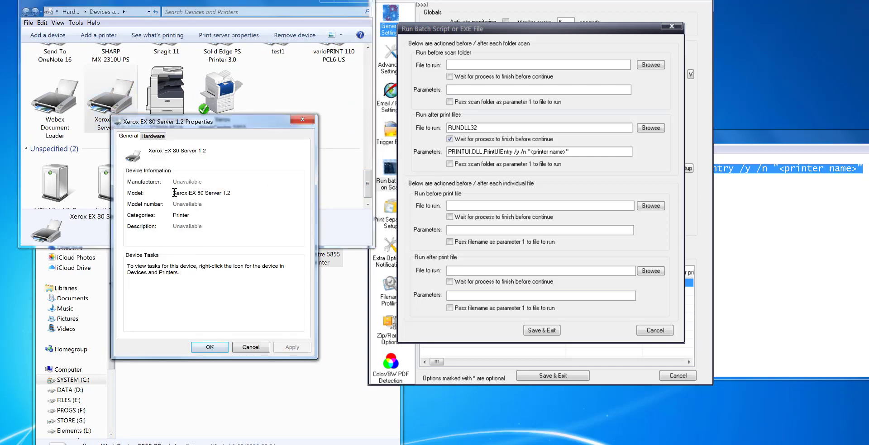
drag(174, 192, 230, 193)
key(ctrl+c)
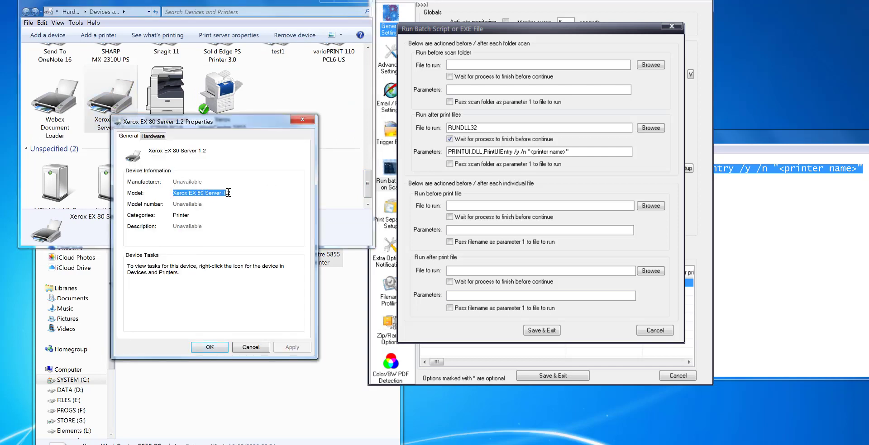
click(264, 348)
drag(566, 152, 531, 152)
key(ctrl+v)
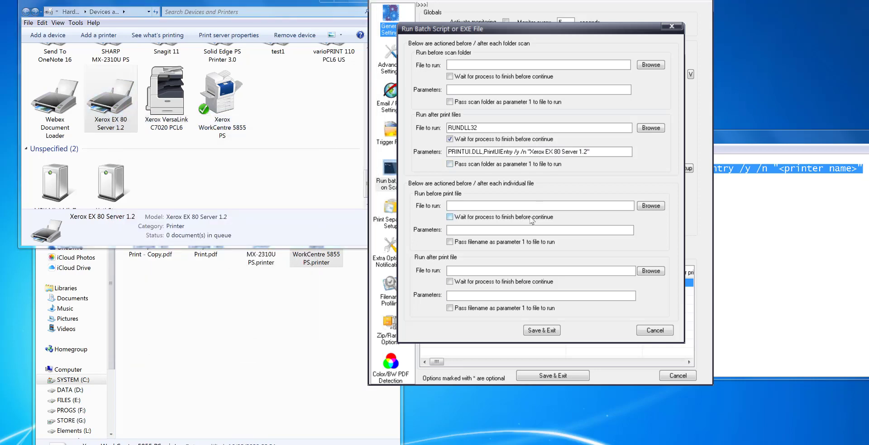
click(546, 329)
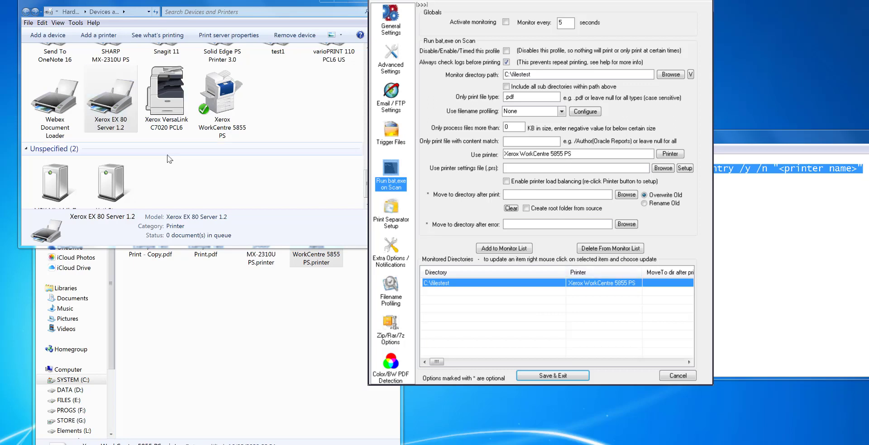
Update the C:\filestest monitor entry with the new settings, activate monitoring and save the directory monitor setup
right_click(529, 284)
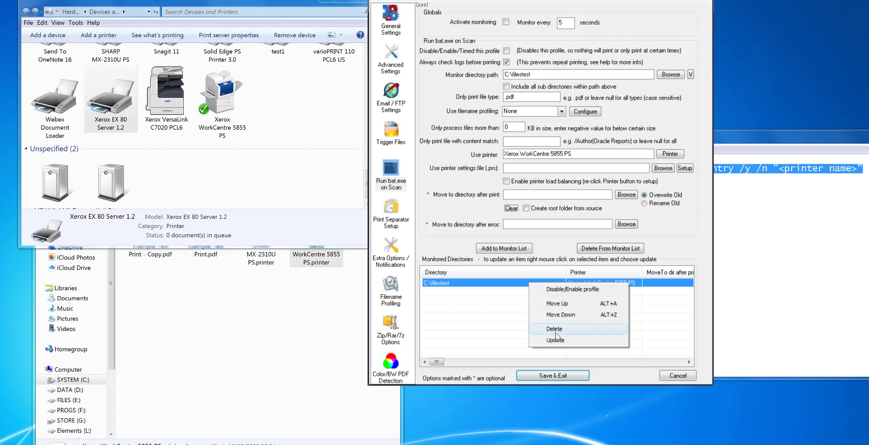
click(573, 340)
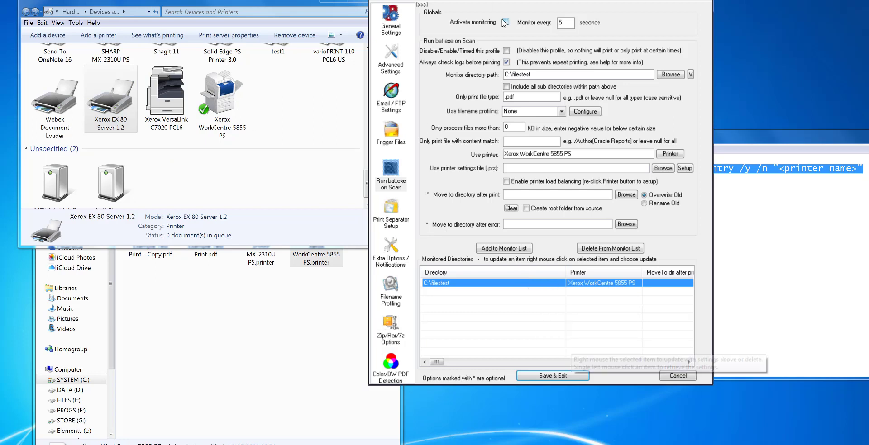
click(583, 374)
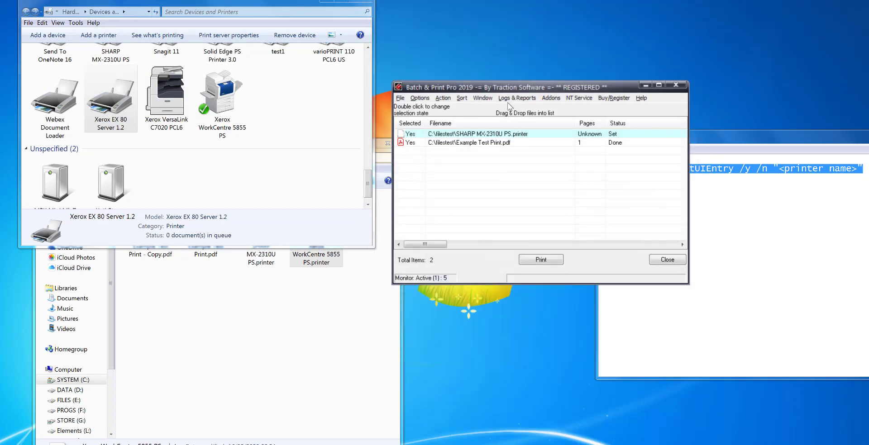
Clear the print log and check the Xerox WorkCentre 5855 PS queue for the monitored folder's print job
click(517, 99)
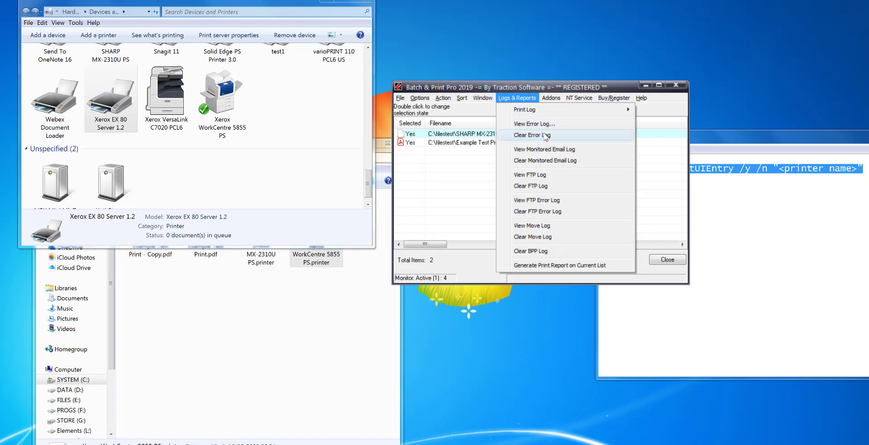
mouse_move(544, 113)
click(664, 145)
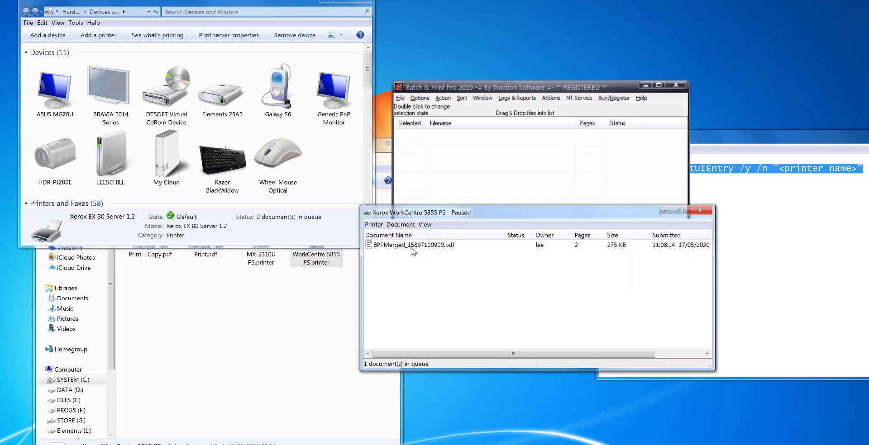
drag(417, 213, 465, 241)
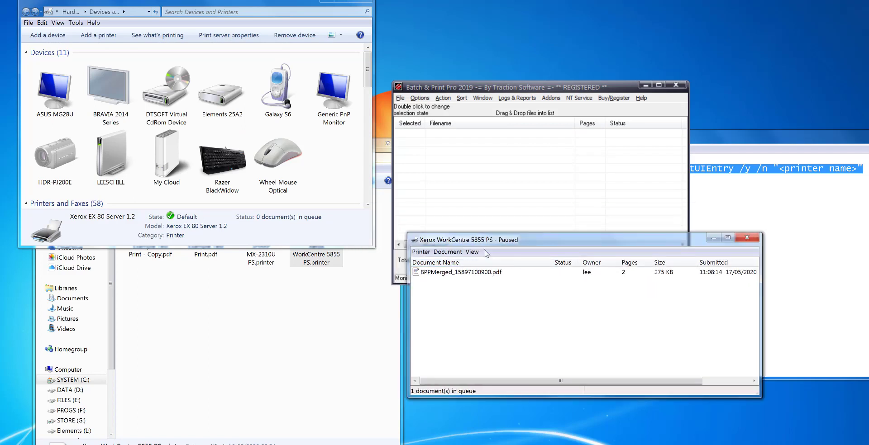
Check in Devices and Printers which printer is set as default after the monitored-folder print job
click(312, 309)
click(237, 9)
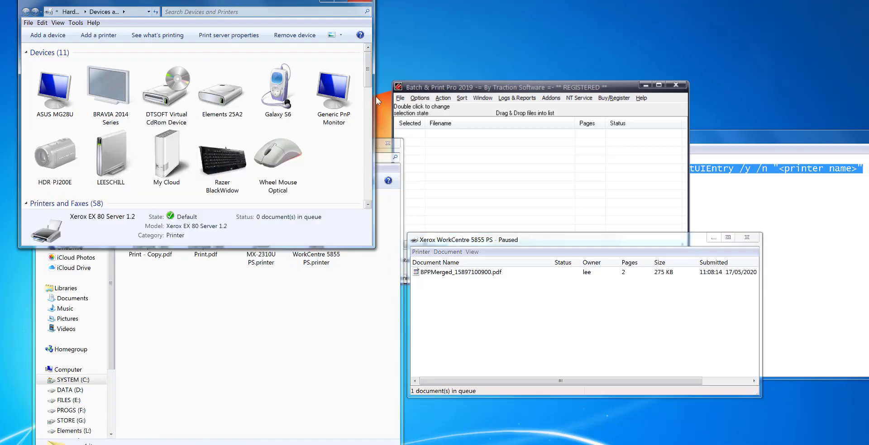
drag(367, 84, 362, 198)
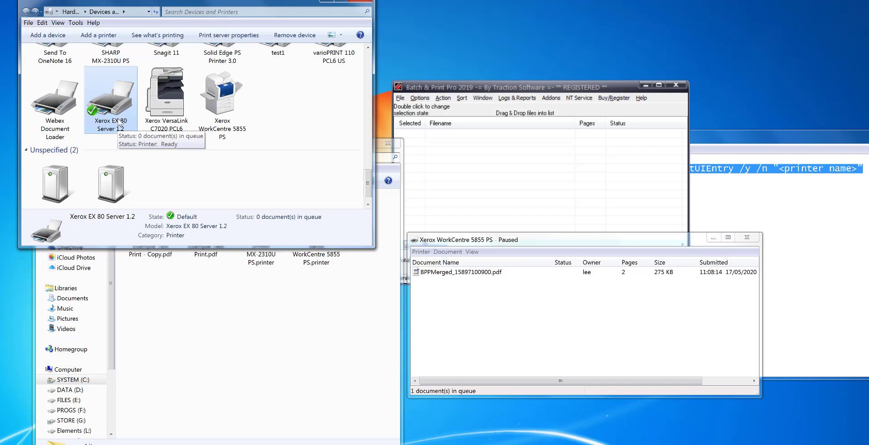
Cancel the merged PDF job BPPMerged_15897100900.pdf in the paused Xerox WorkCentre 5855 PS queue
click(498, 273)
key(Delete)
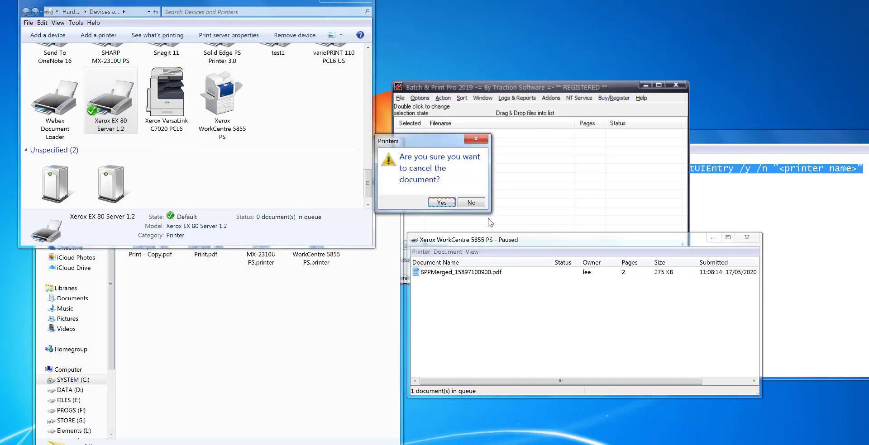
click(447, 208)
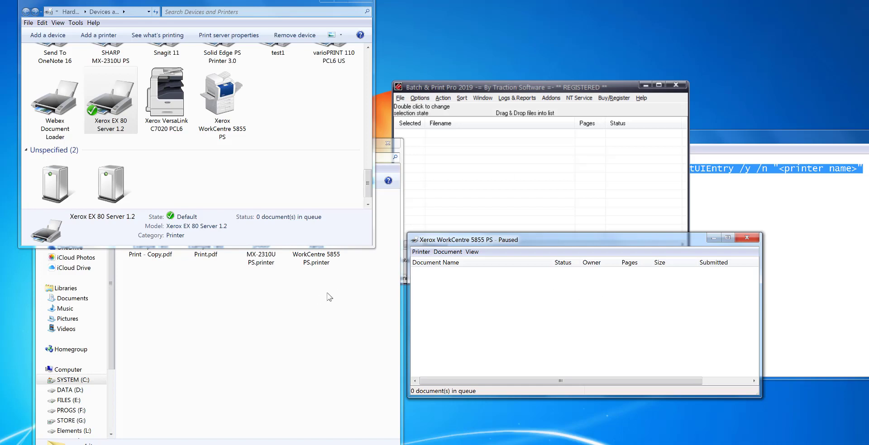
Turn off appending PDFs where possible in the directory monitor's advanced settings
click(419, 98)
click(442, 111)
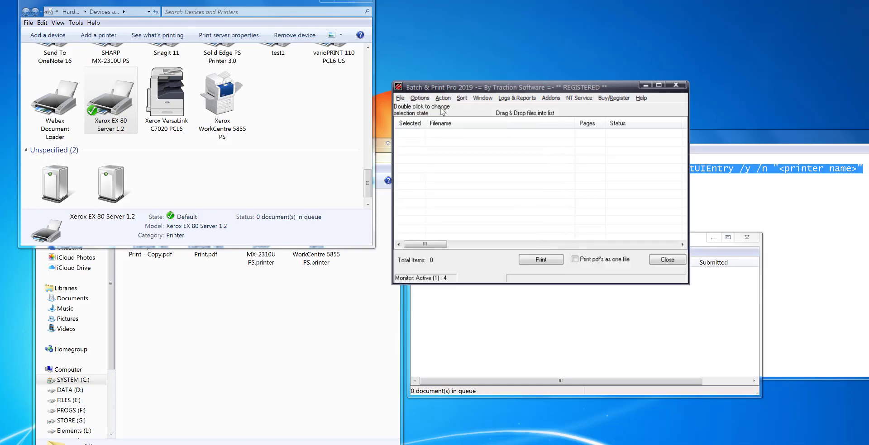
click(392, 61)
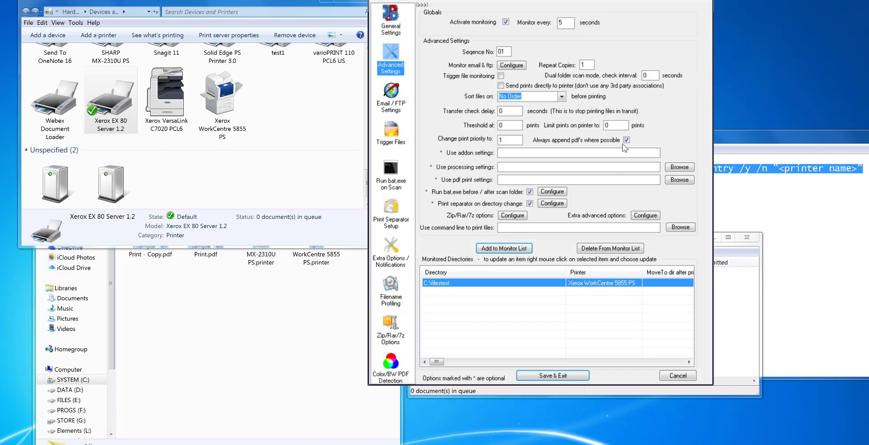
click(627, 140)
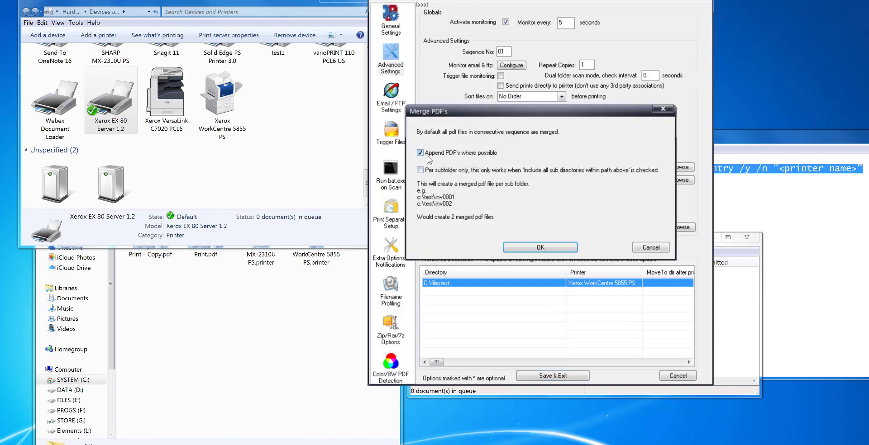
click(421, 153)
click(537, 247)
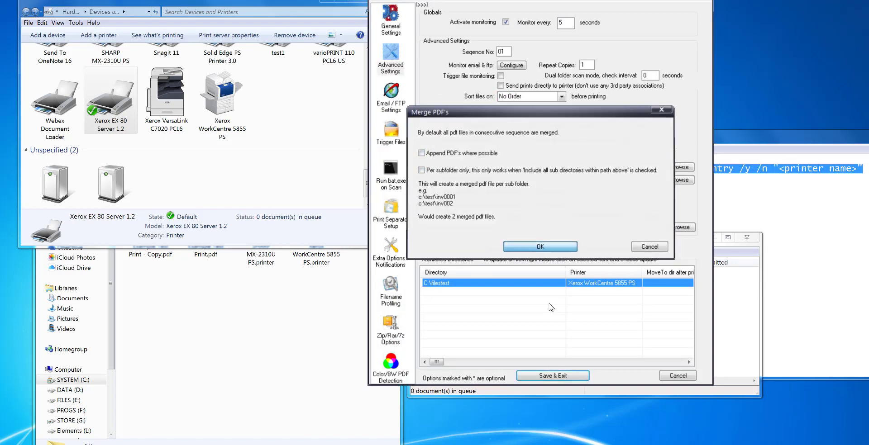
Update the C:\filestest monitor entry with the changed PDF merge setting and save the directory monitor setup
right_click(550, 293)
click(583, 348)
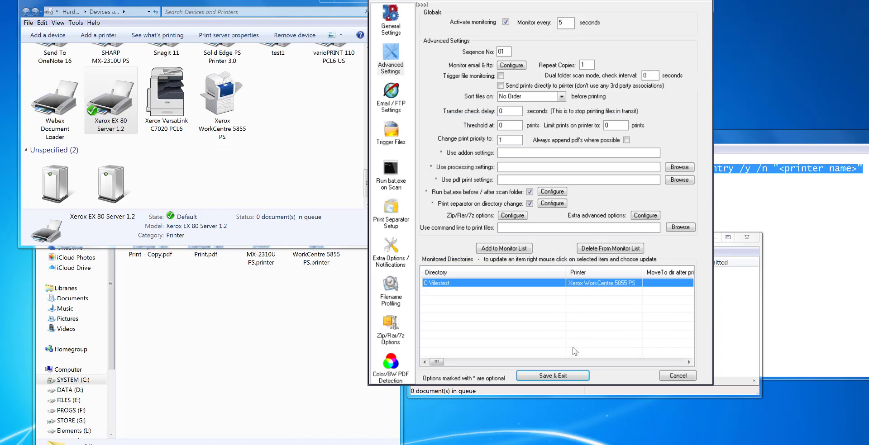
click(567, 377)
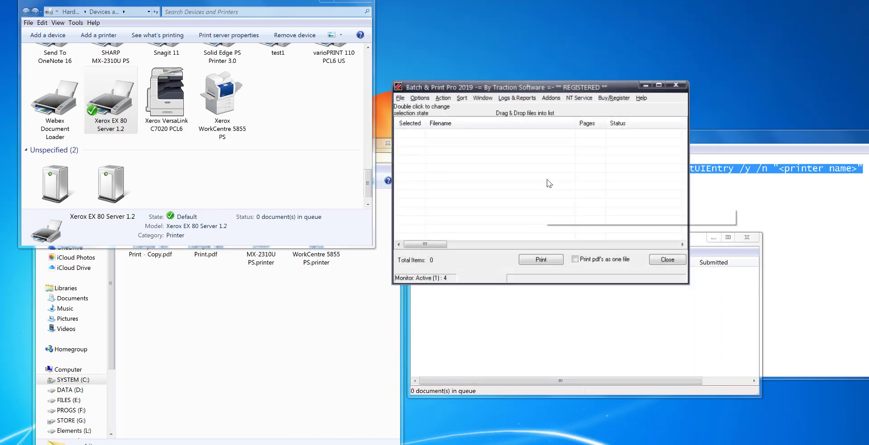
Clear the print log to rerun the monitored folder's files, and check the default printer in Devices and Printers during the run
click(517, 98)
mouse_move(611, 110)
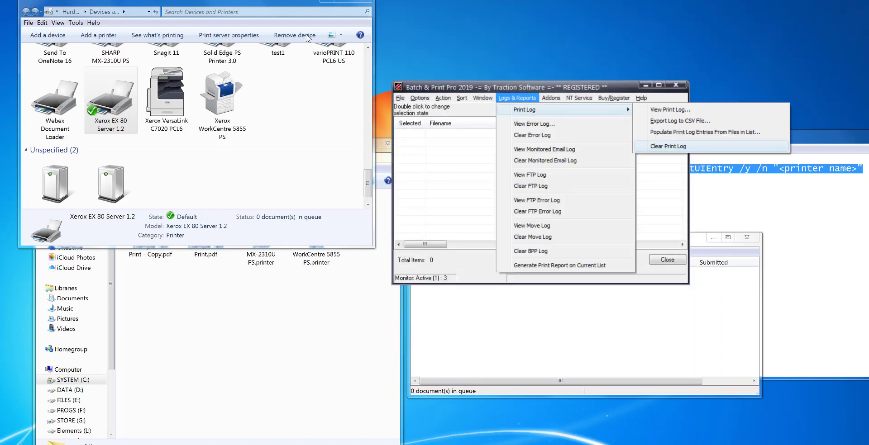
click(663, 147)
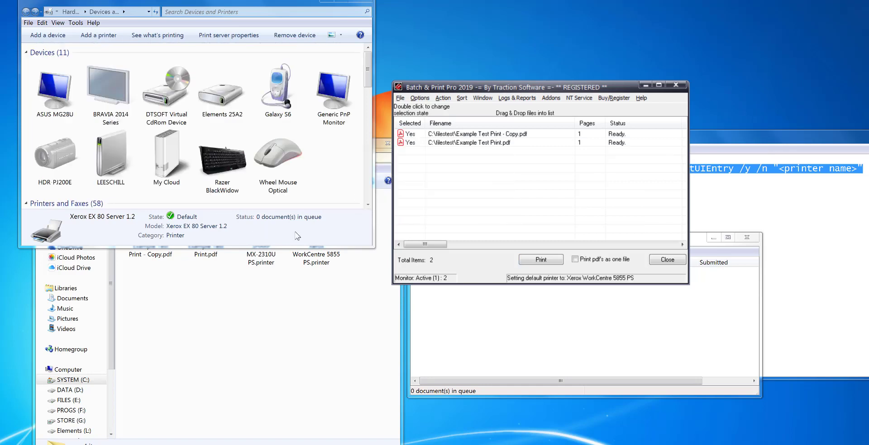
drag(369, 65, 371, 198)
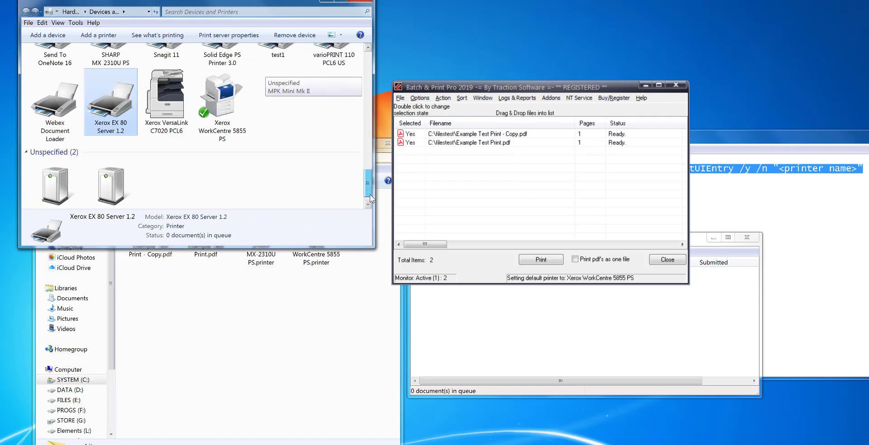